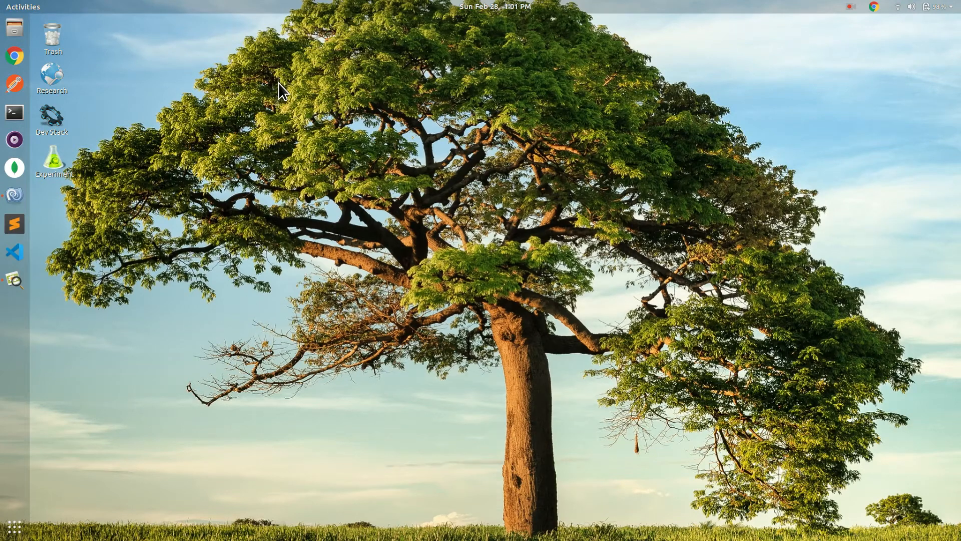
Review the Polymorphism diagram slides, then bring the MonoDevelop Method_Override project to the front.
click(14, 280)
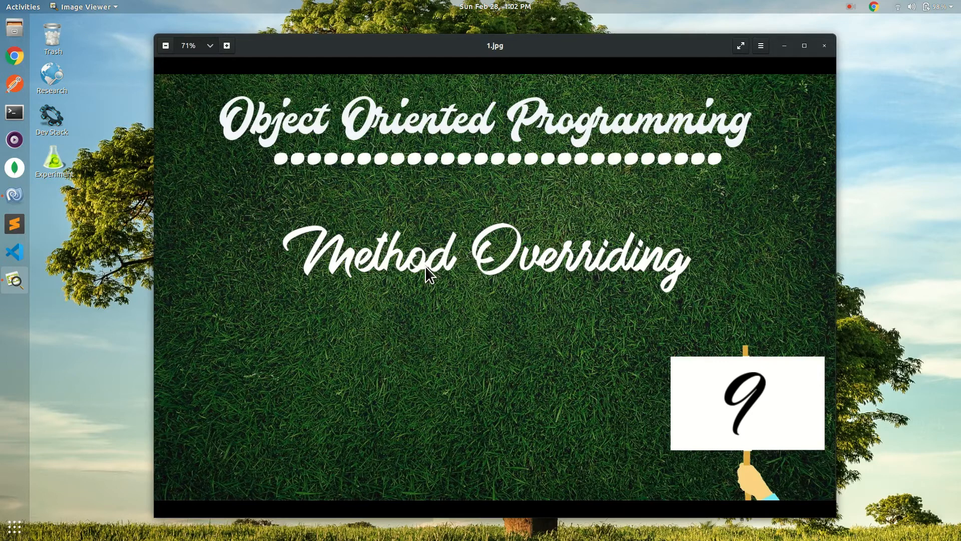
mouse_move(496, 385)
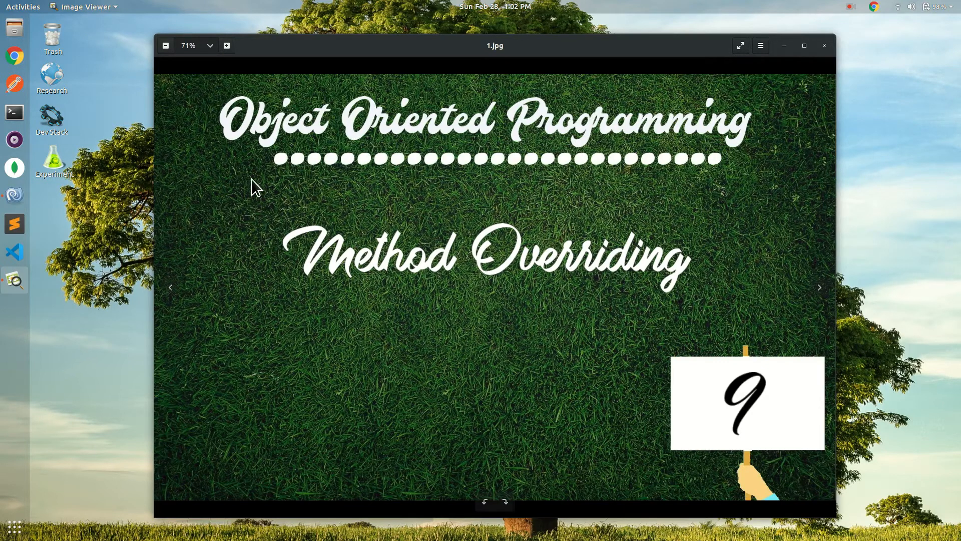
click(821, 287)
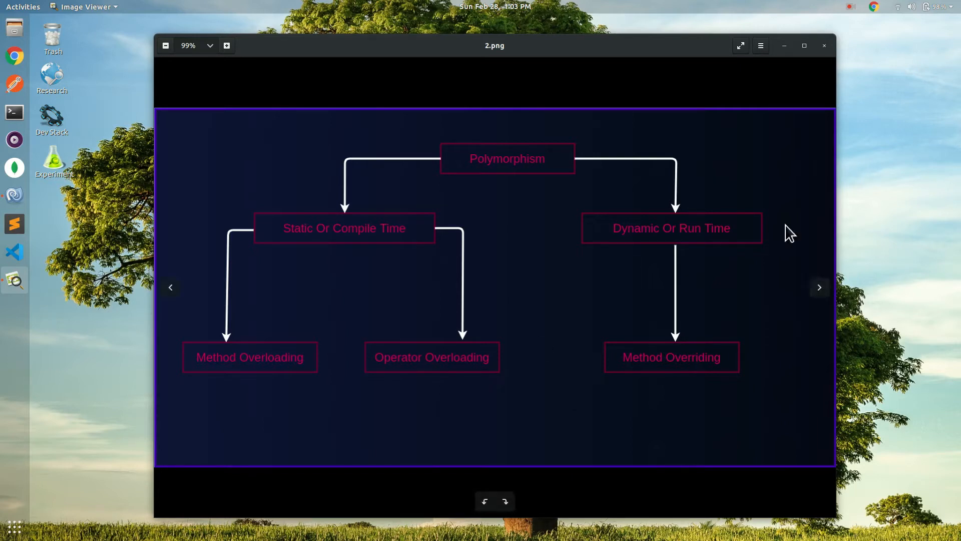
click(783, 48)
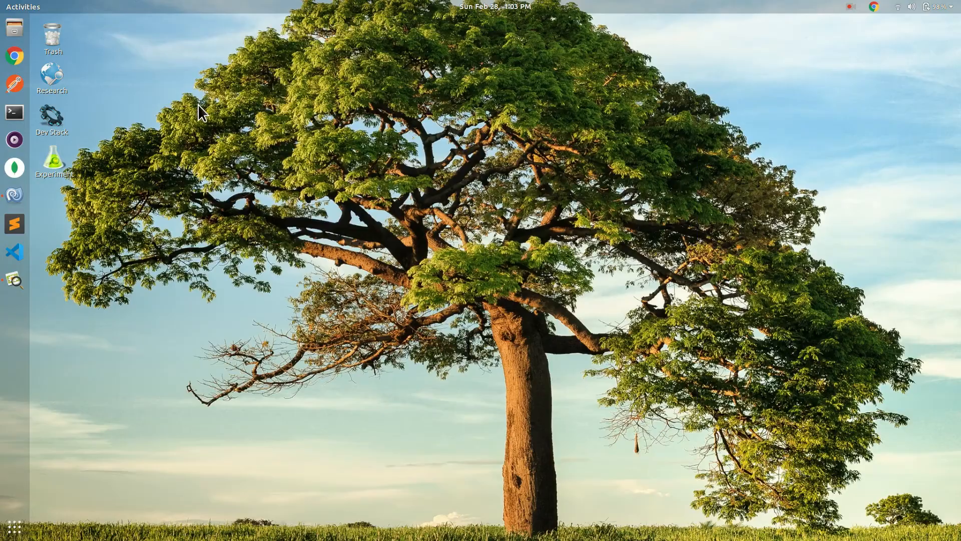
click(14, 195)
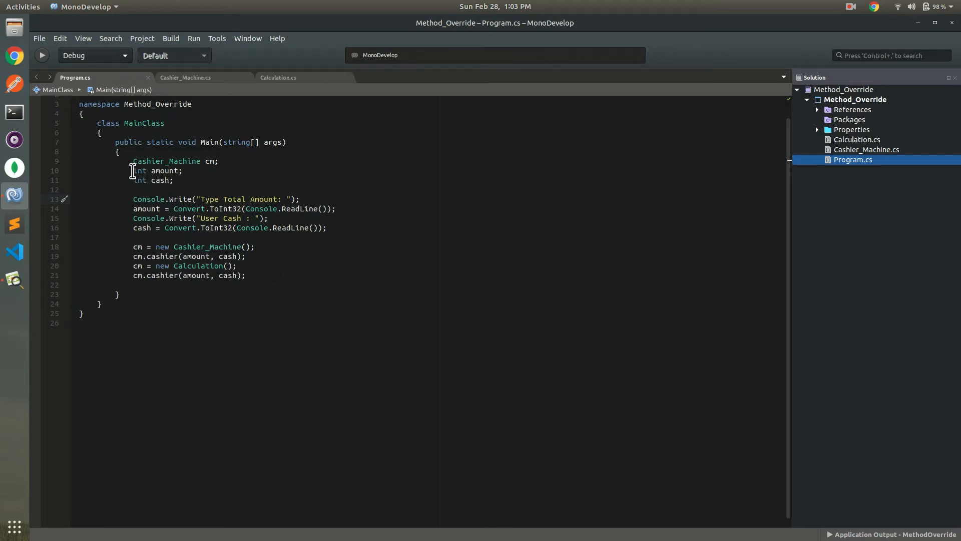
Highlight the Cashier_Machine type on line 9 of Program.cs's Main method.
drag(135, 161, 200, 161)
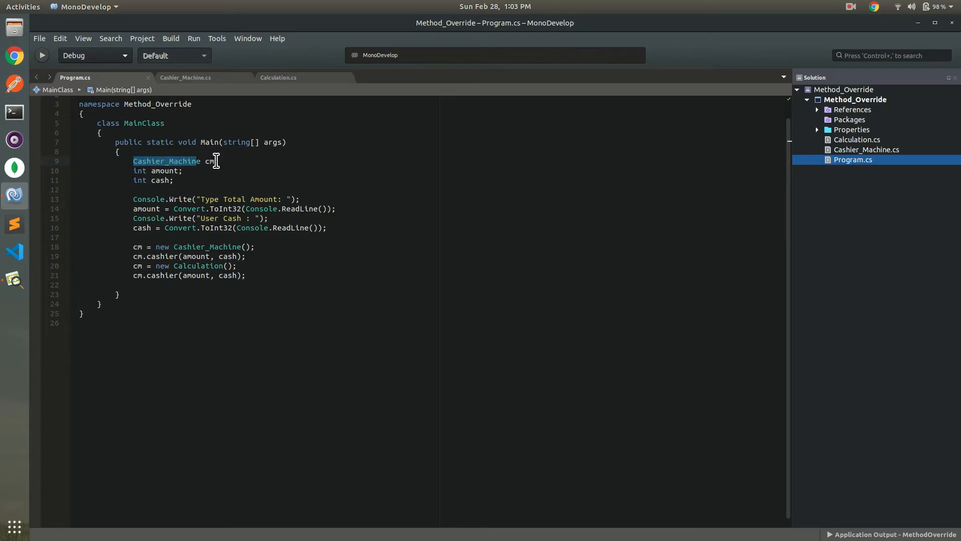
click(210, 163)
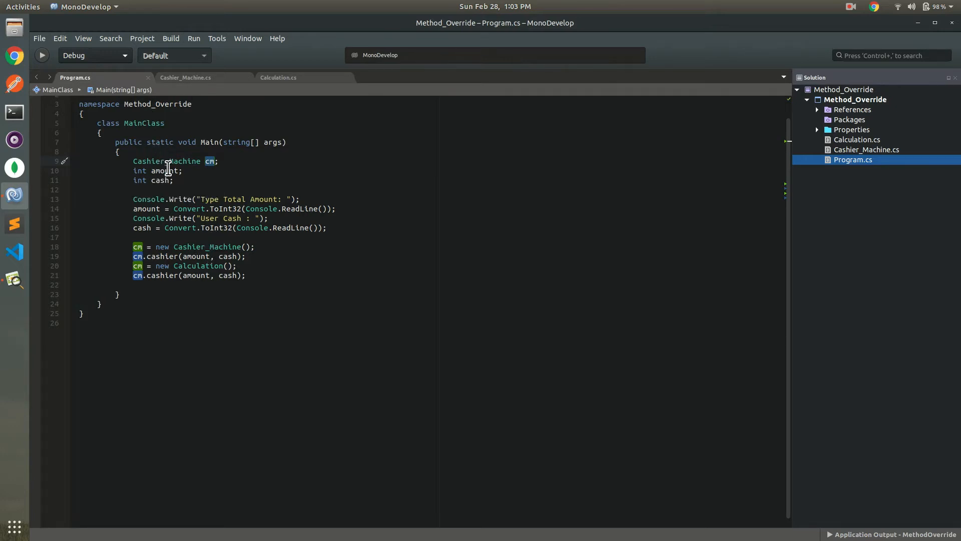
Show Cashier_Machine.cs and point out its class name and constructor on line 6.
click(187, 78)
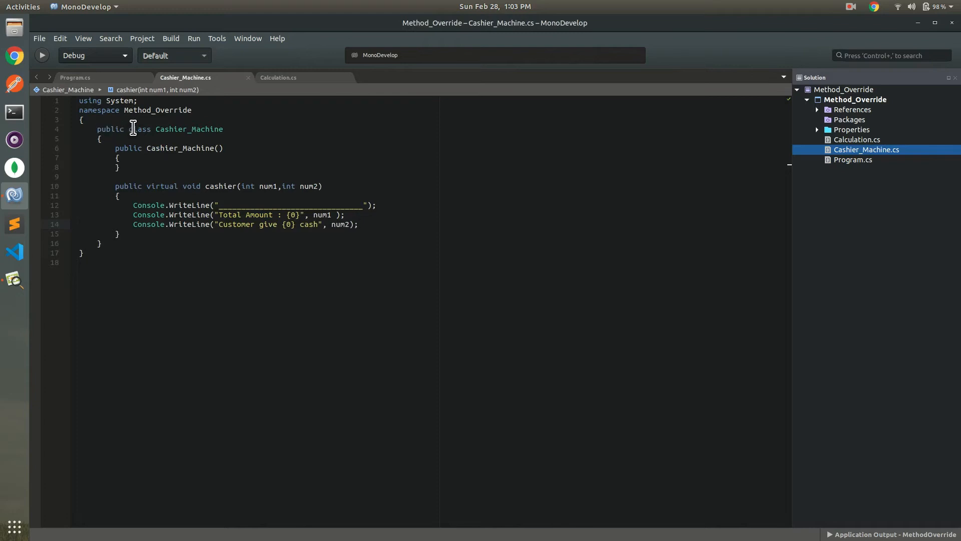
click(186, 129)
drag(153, 148, 212, 148)
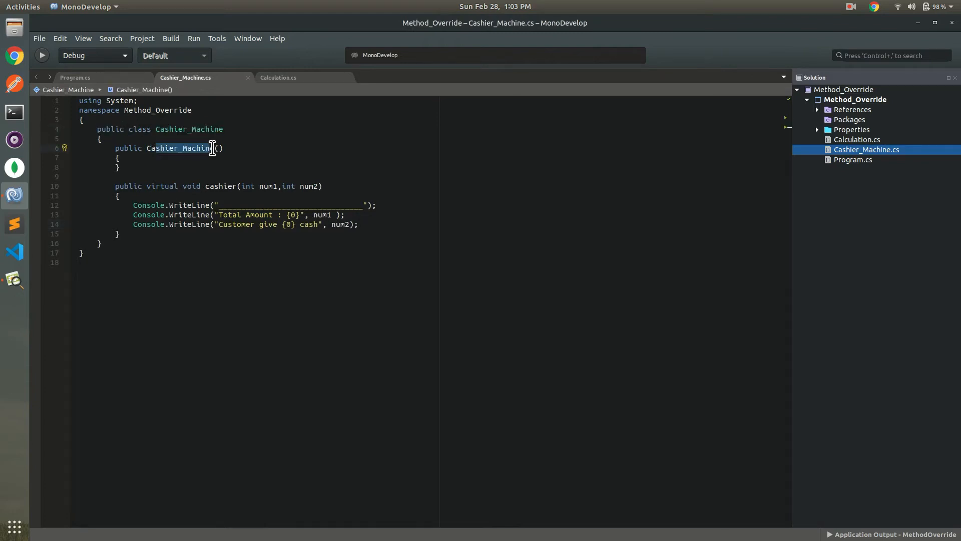
click(157, 159)
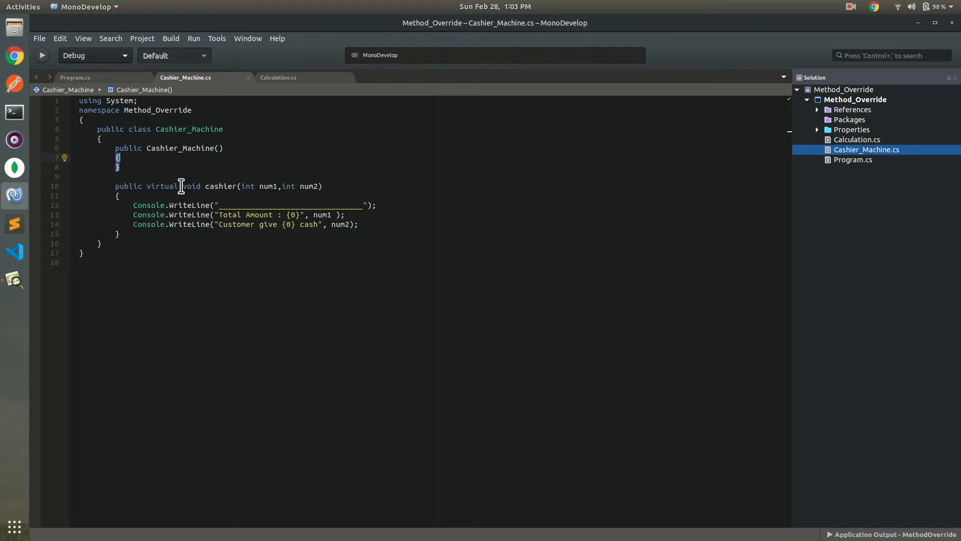
Highlight the virtual keyword and the num2 parameter on line 10 and where num2 is printed on line 14.
drag(181, 187, 146, 187)
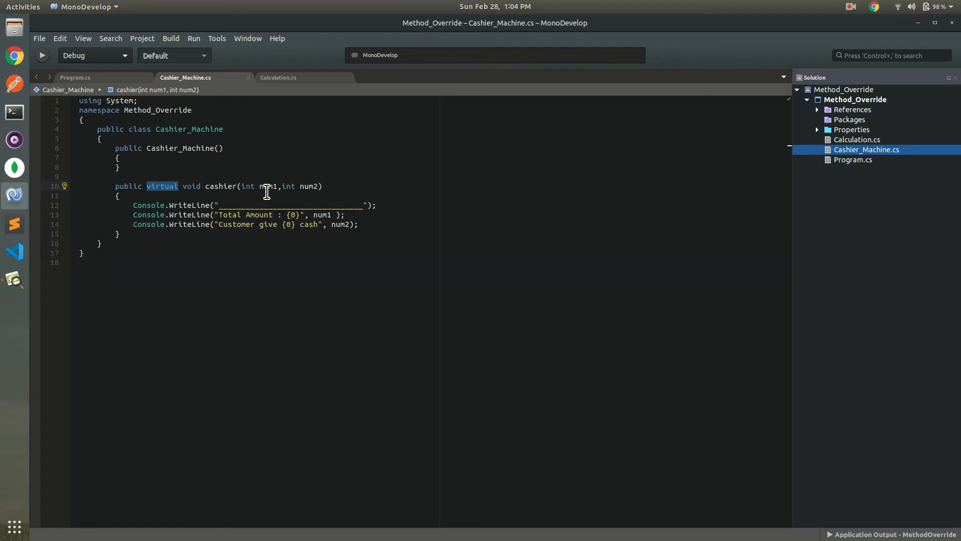
click(319, 217)
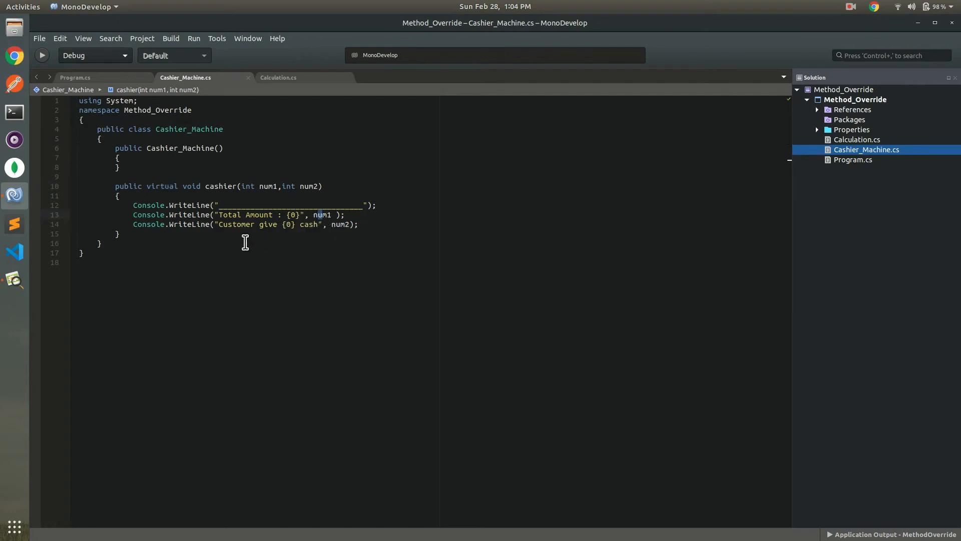
click(206, 224)
drag(299, 187, 324, 187)
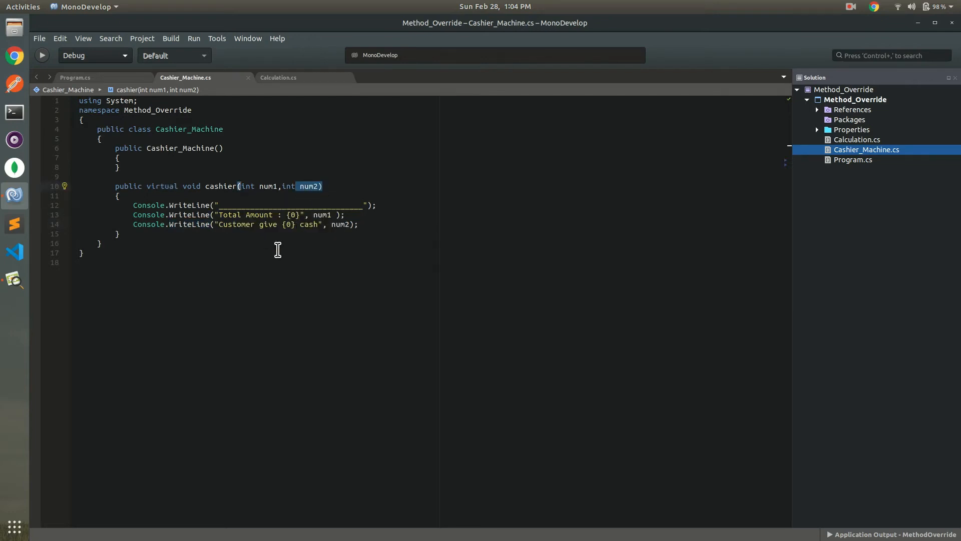
drag(331, 225, 345, 229)
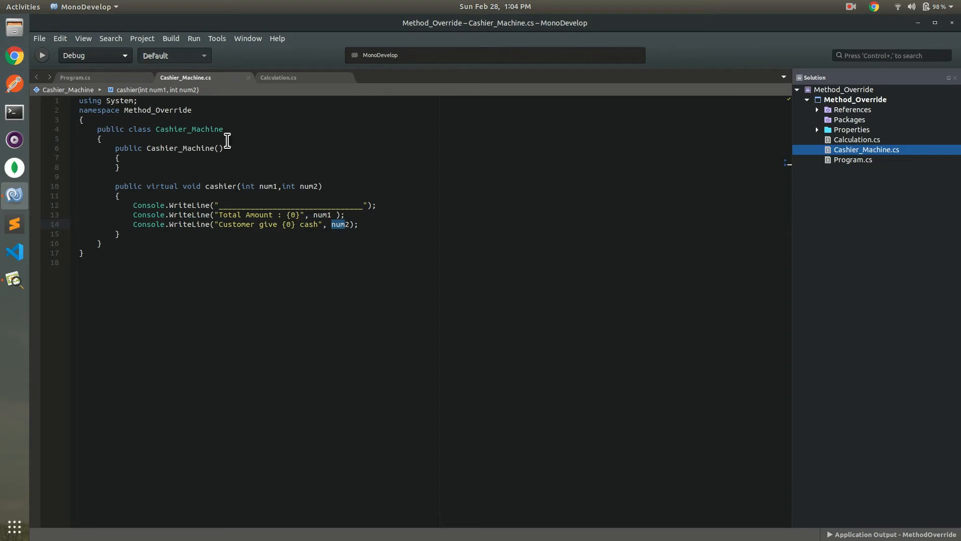
In Program.cs, highlight the amount and cash variables, input-reading lines 13-16 and the first cashier call on line 19.
click(101, 79)
click(153, 170)
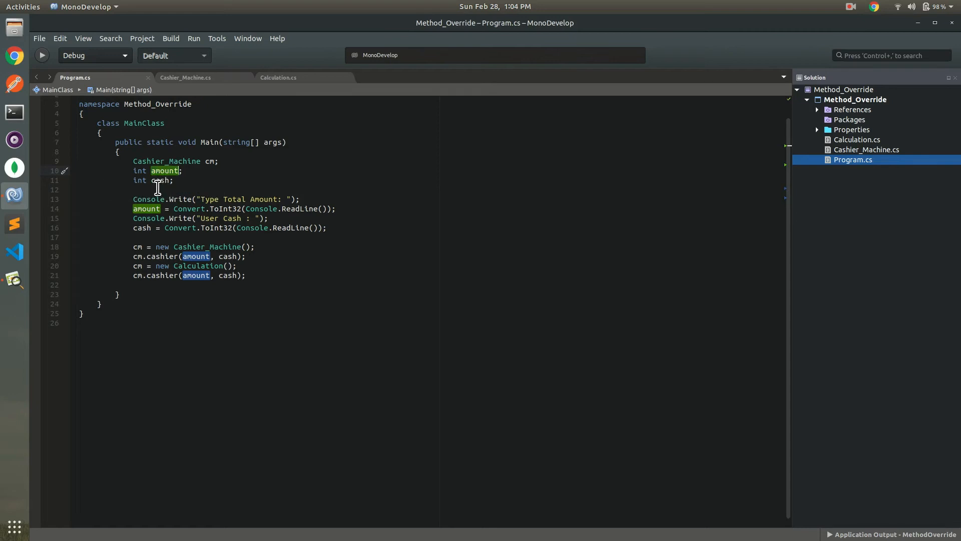
click(160, 180)
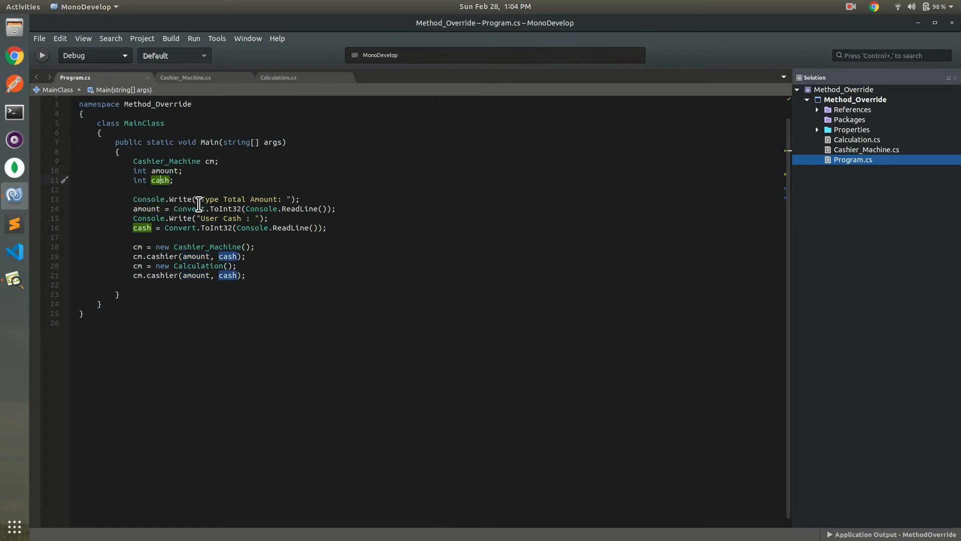
mouse_move(328, 228)
mouse_down()
mouse_move(180, 220)
mouse_move(130, 199)
mouse_up()
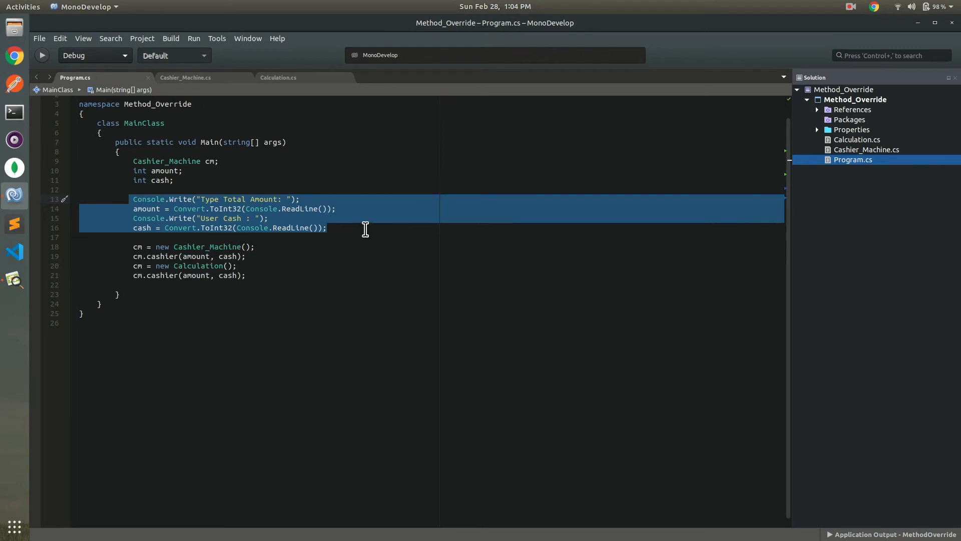
click(368, 229)
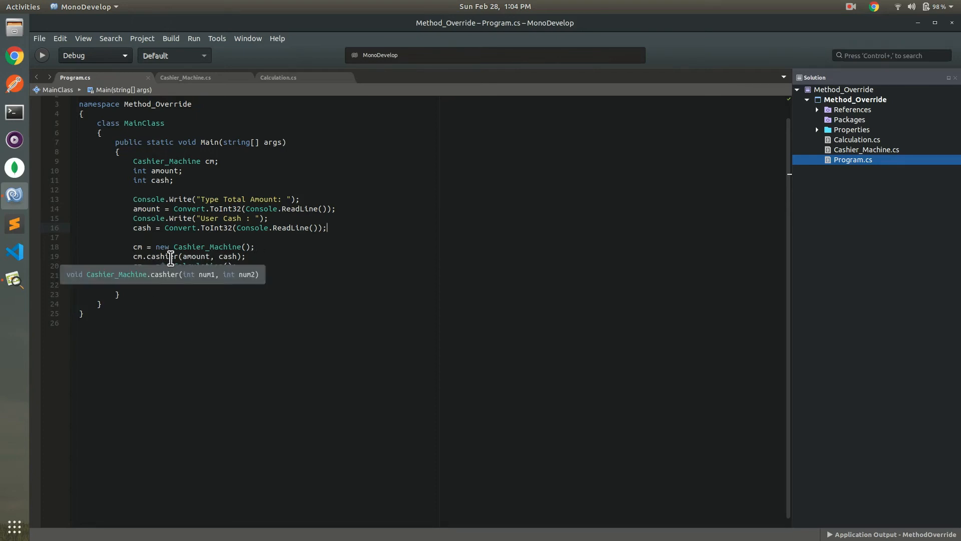
click(163, 257)
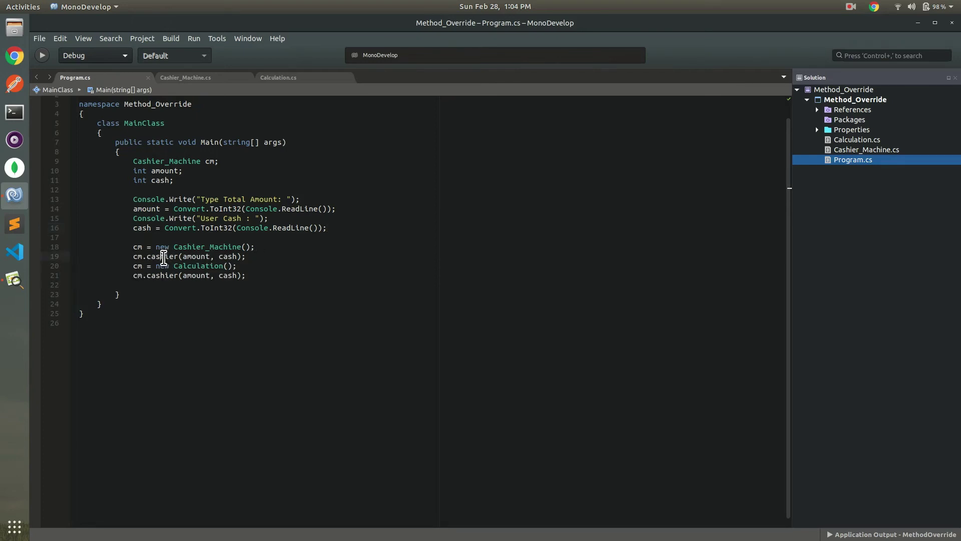
Point out the separator WriteLine in Cashier_Machine.cs, then select Calculation on line 20 of Program.cs.
click(185, 79)
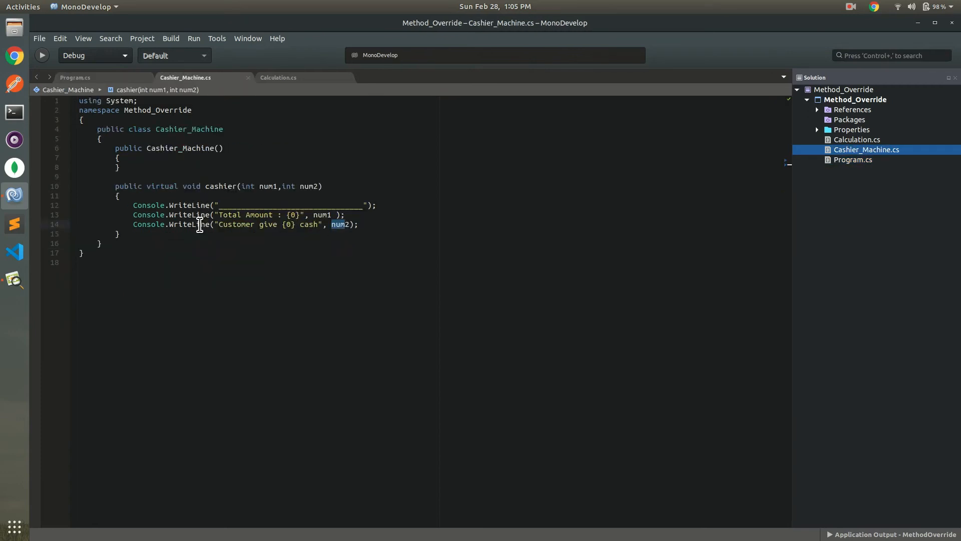
click(209, 207)
double_click(209, 205)
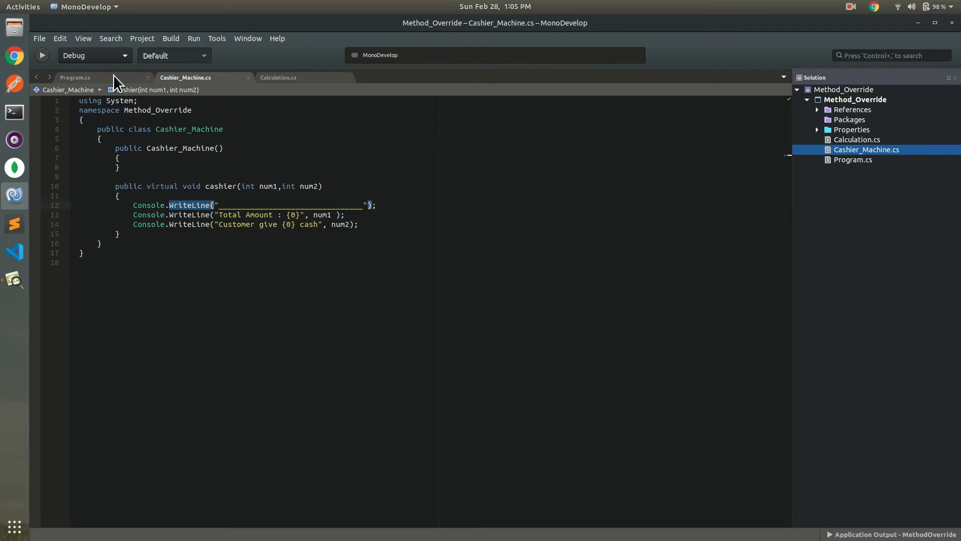
click(113, 74)
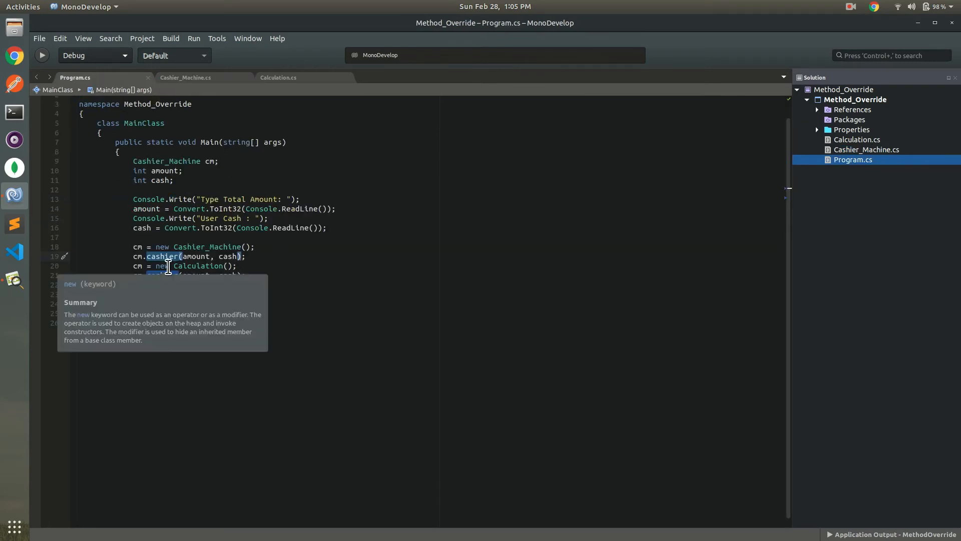
drag(164, 266, 188, 268)
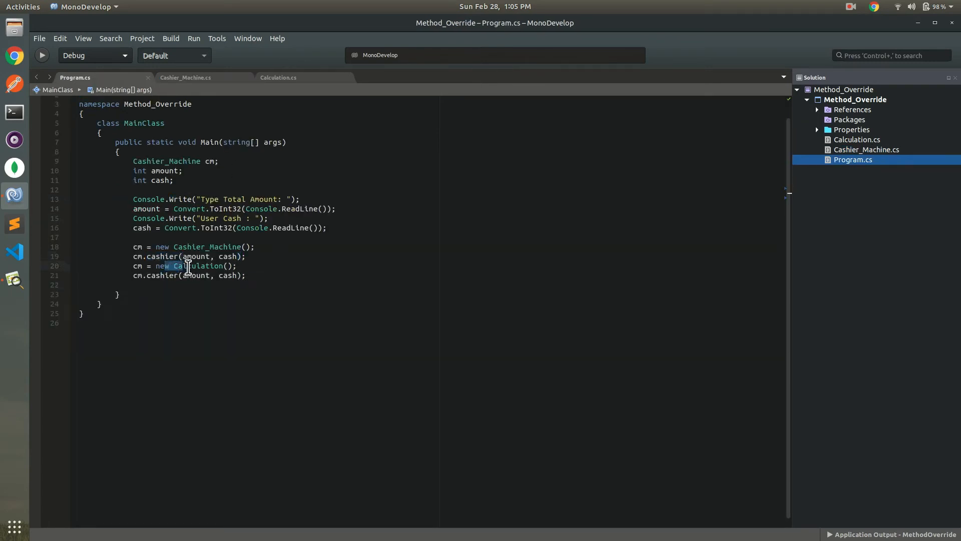
double_click(190, 267)
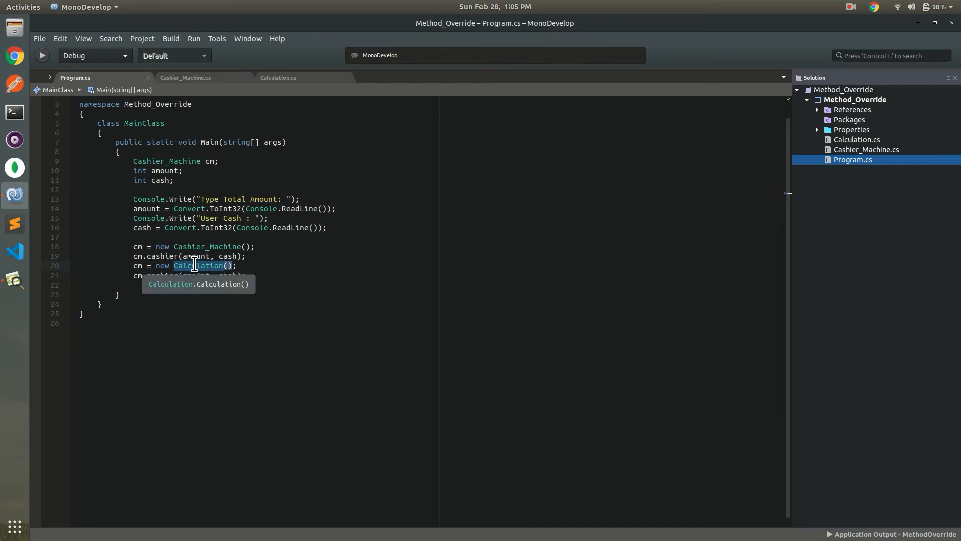
click(295, 78)
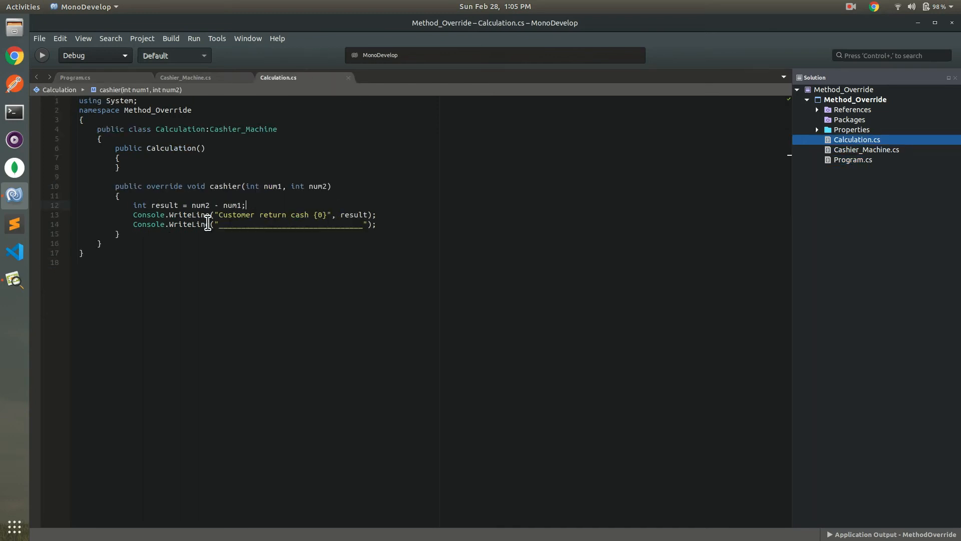
drag(192, 129, 241, 130)
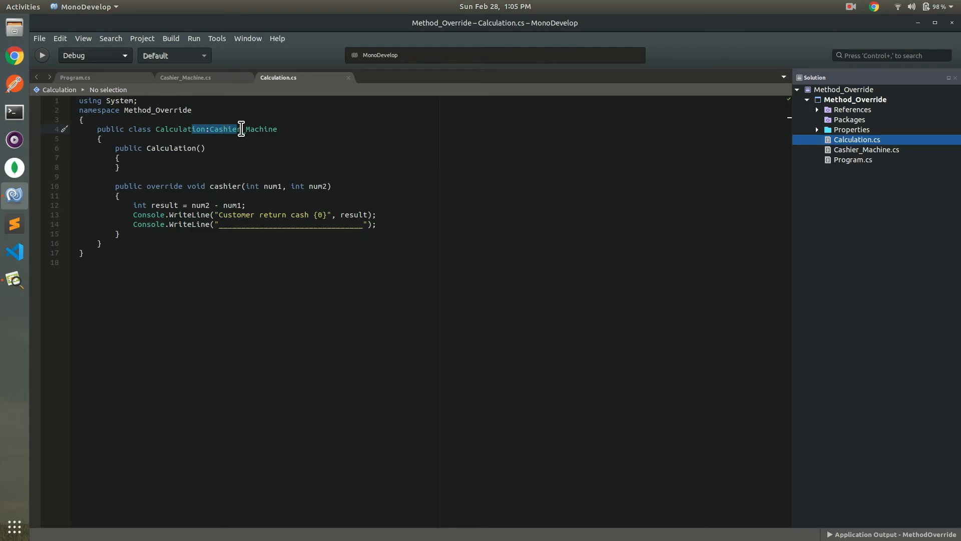
drag(125, 148, 141, 163)
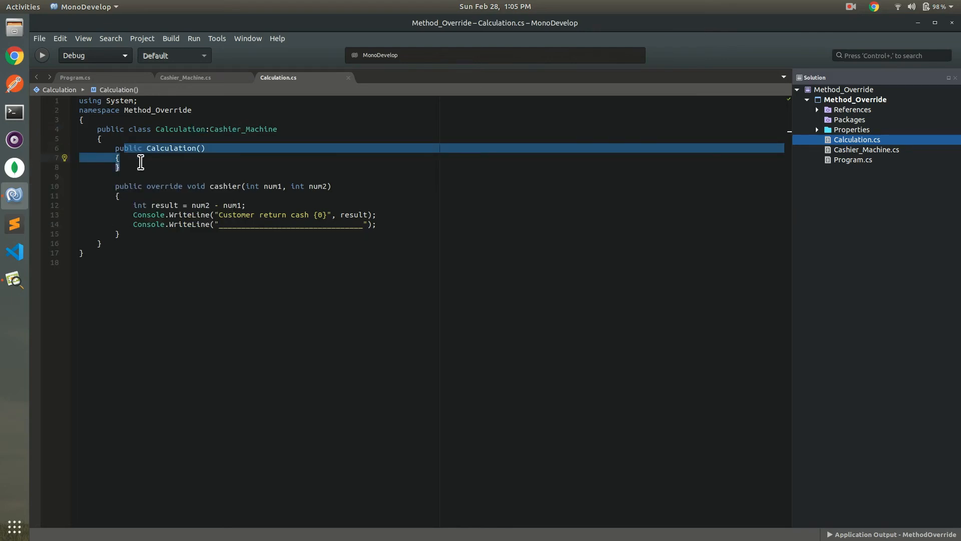
click(160, 186)
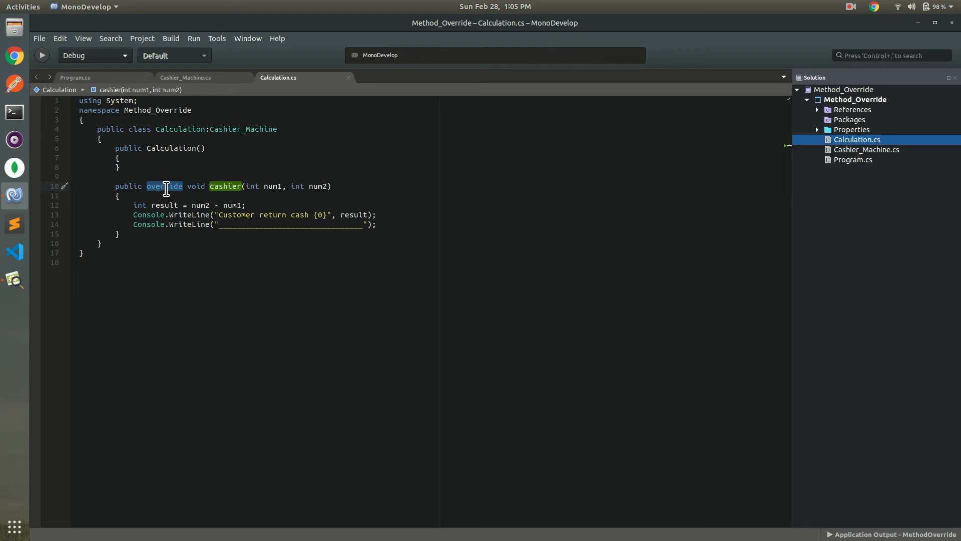
click(216, 185)
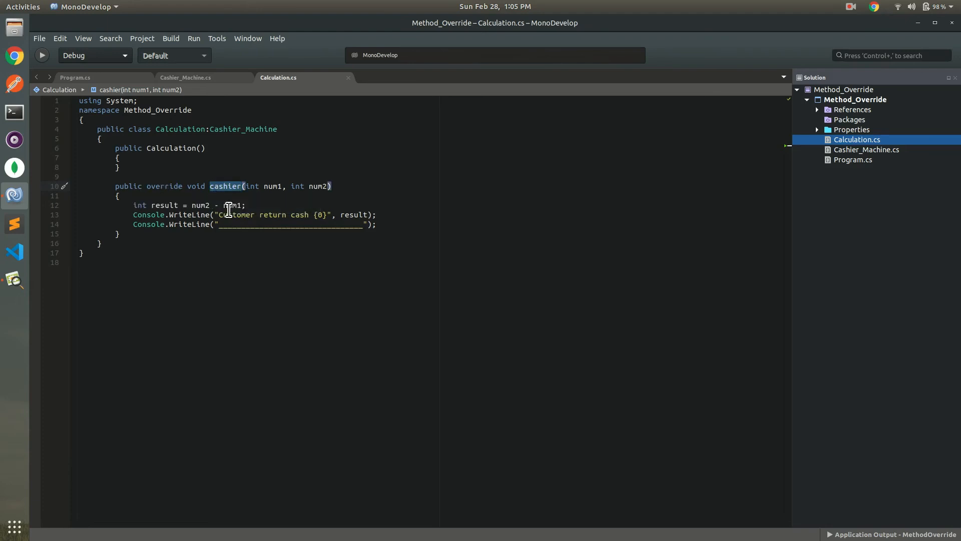
click(267, 186)
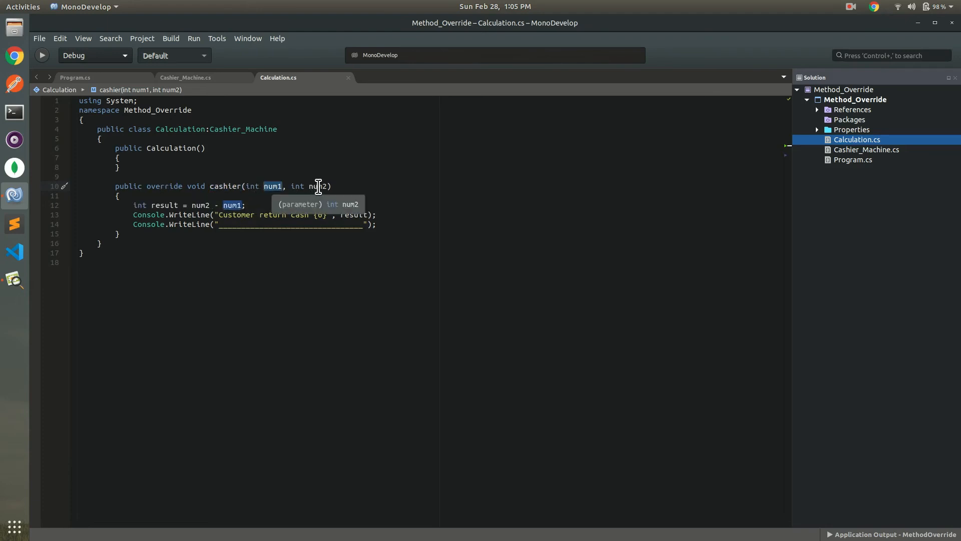
click(318, 186)
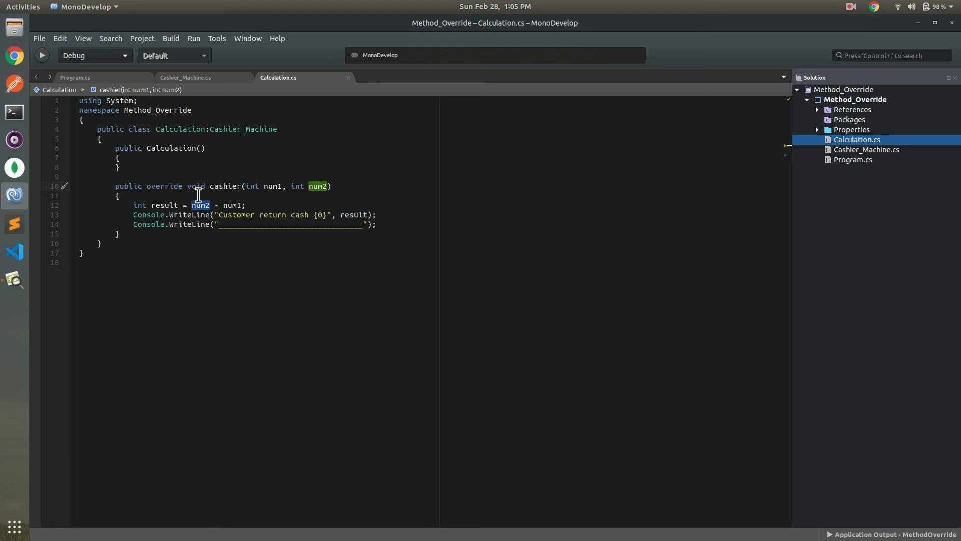
click(163, 205)
click(203, 205)
double_click(235, 205)
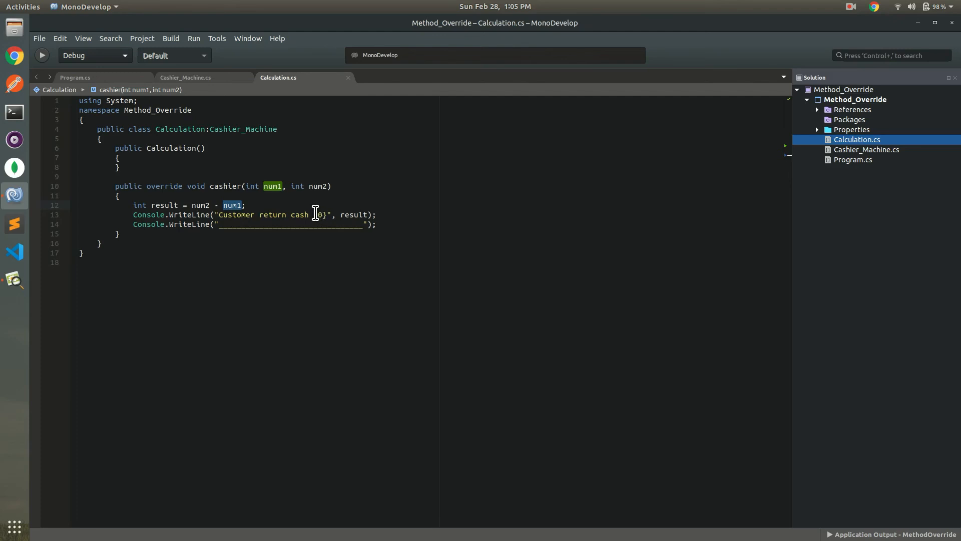
Review the cashier calls on lines 19-21 of Program.cs, glancing at Cashier_Machine.cs.
click(102, 78)
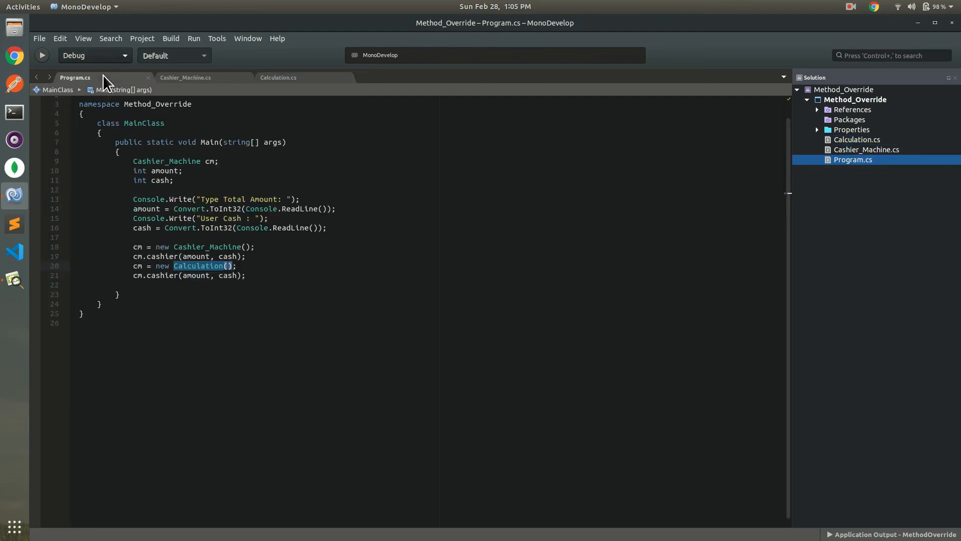
click(164, 276)
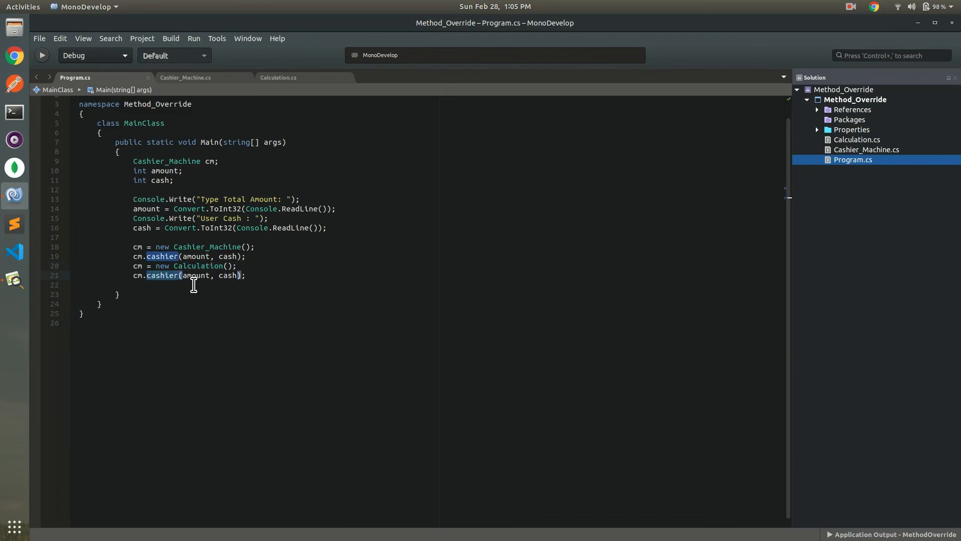
click(186, 256)
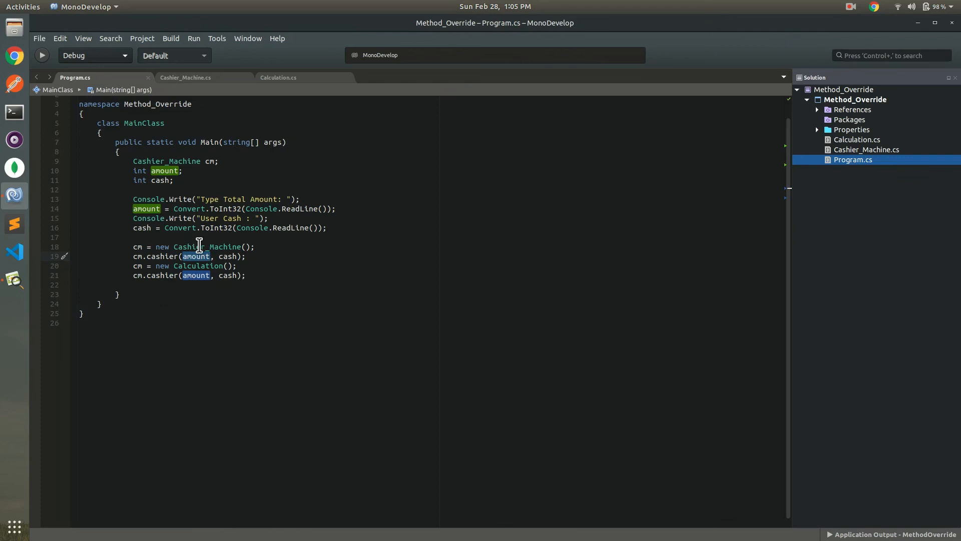
click(195, 80)
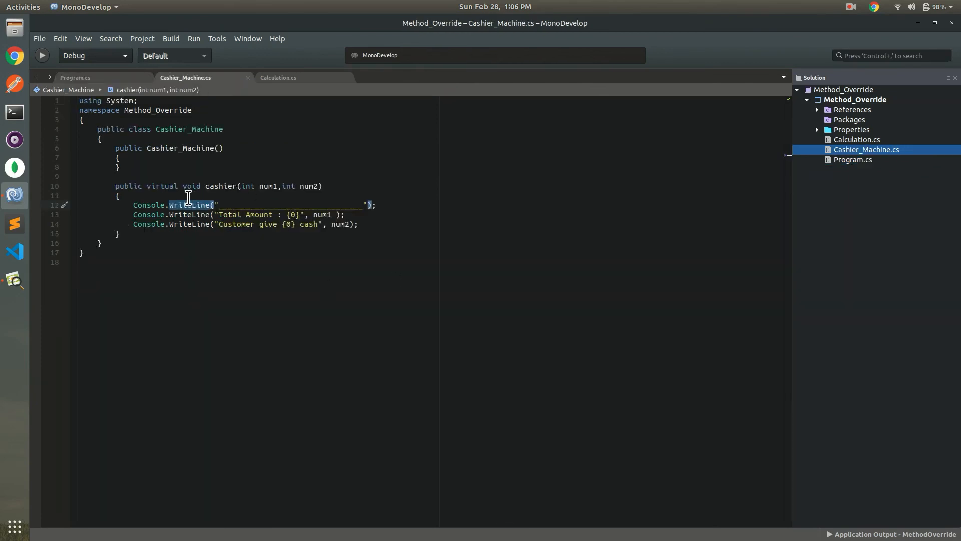
click(75, 77)
click(165, 284)
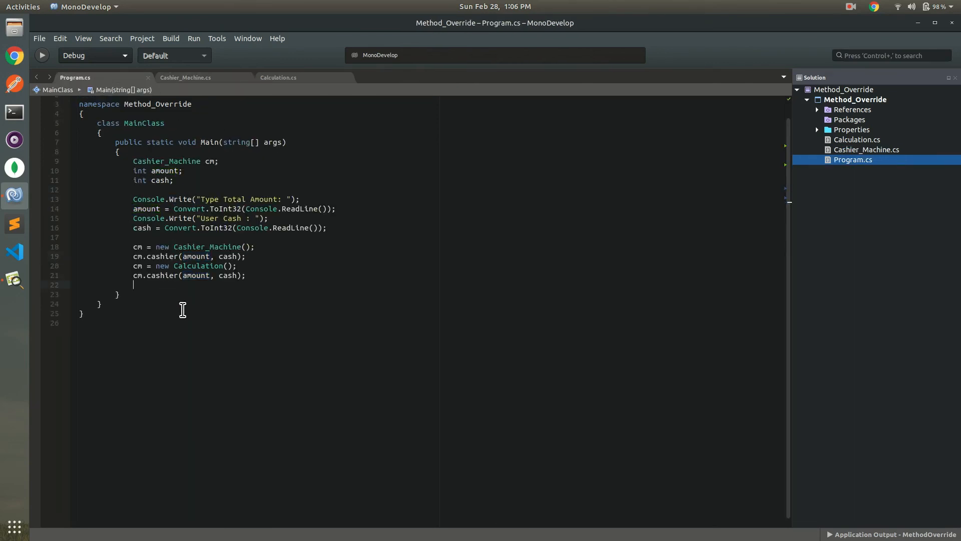
click(174, 279)
Check Calculation.cs, return to Program.cs and run the project in a terminal.
click(304, 76)
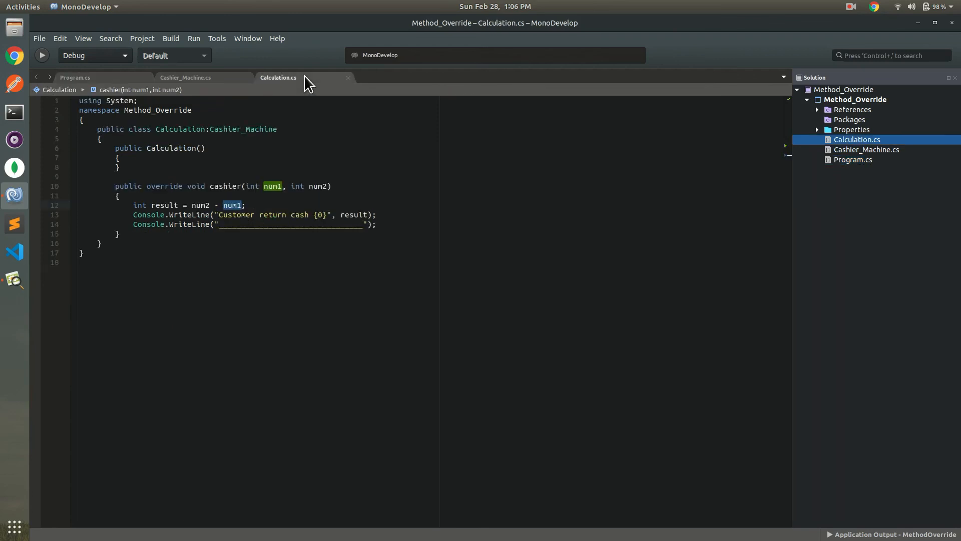
click(82, 78)
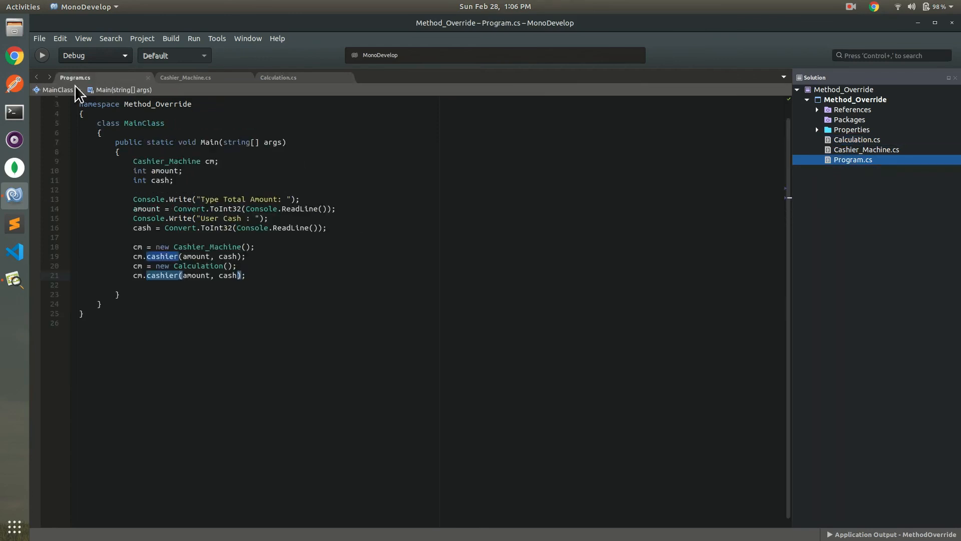
click(46, 57)
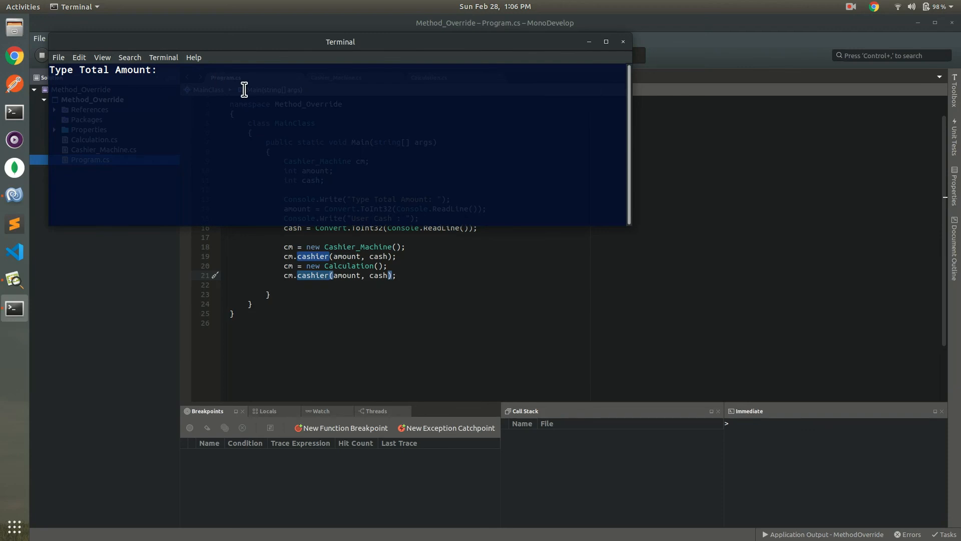
text(100)
Enter total amount 100 and cash 500, producing both summaries and customer return cash 400.
key(Return)
text(500)
key(Return)
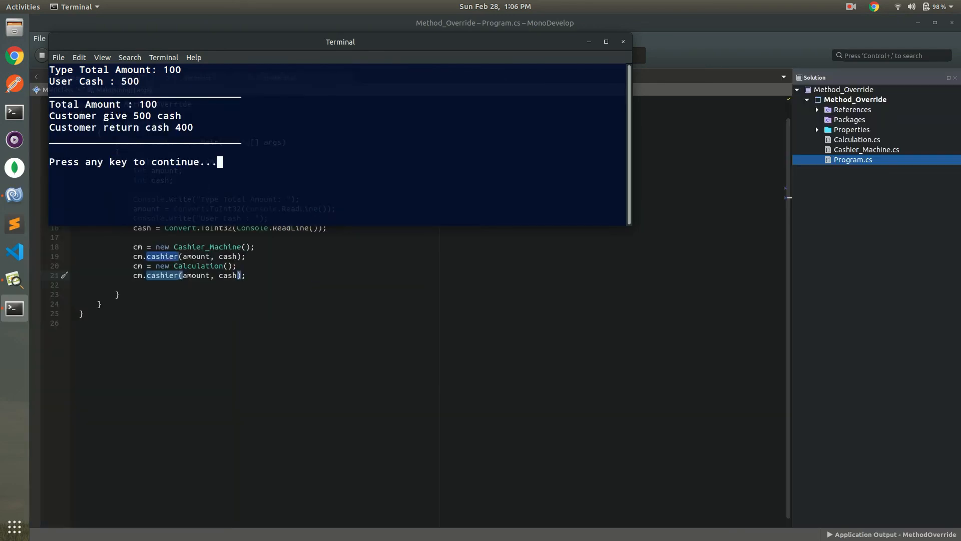